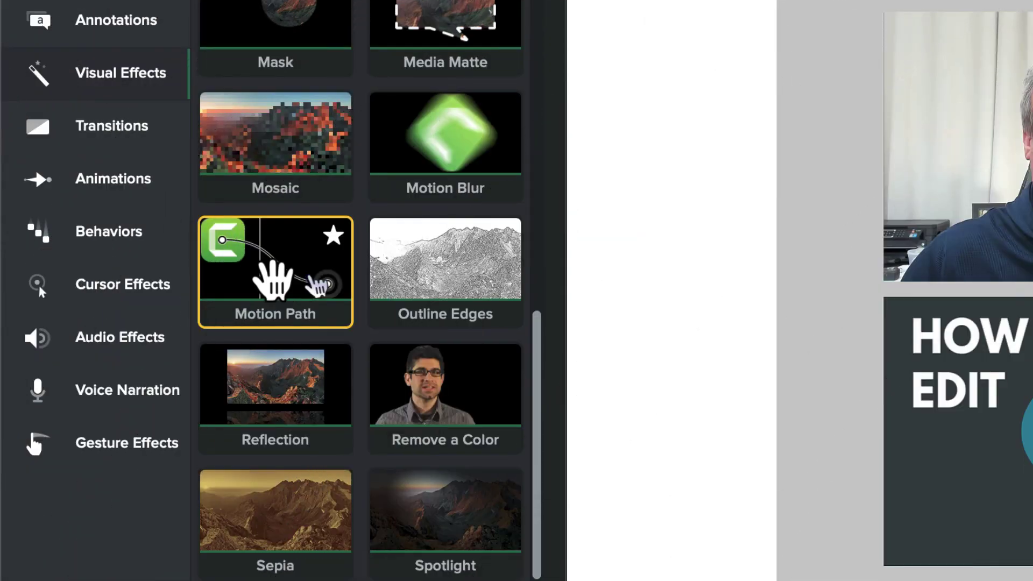
- Apply a Motion Path effect to the Track 2 webcam clip and shift its handle earlier
drag(275, 280, 487, 489)
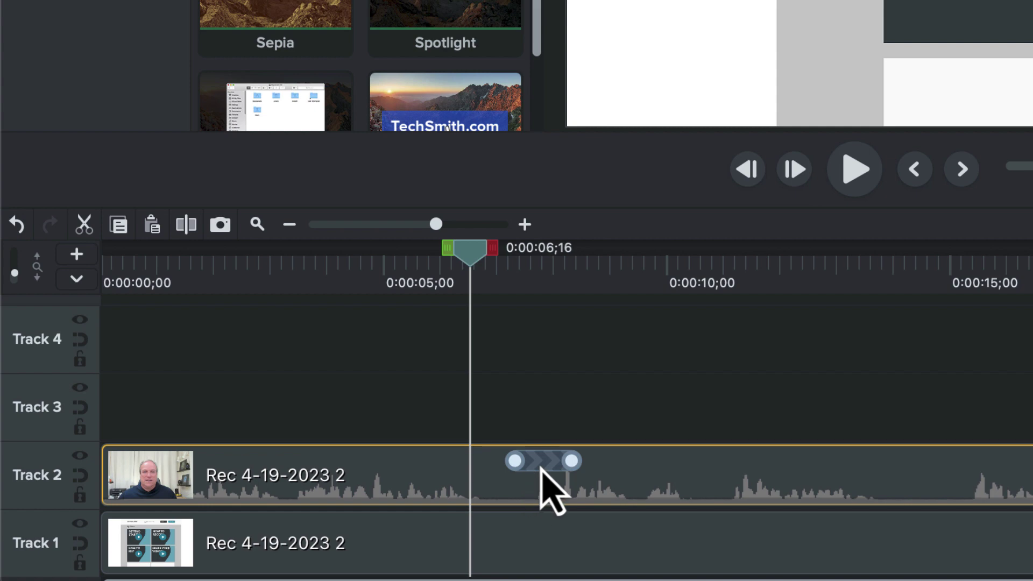
drag(541, 466, 498, 473)
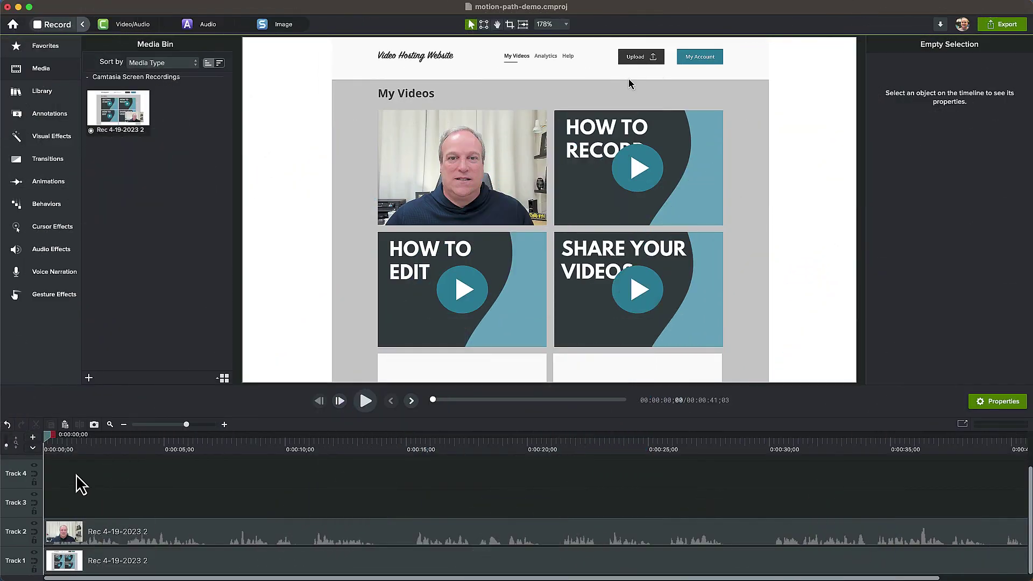
- Move the playhead to about six seconds and drop Motion Path onto the Track 2 webcam clip
drag(46, 436, 205, 449)
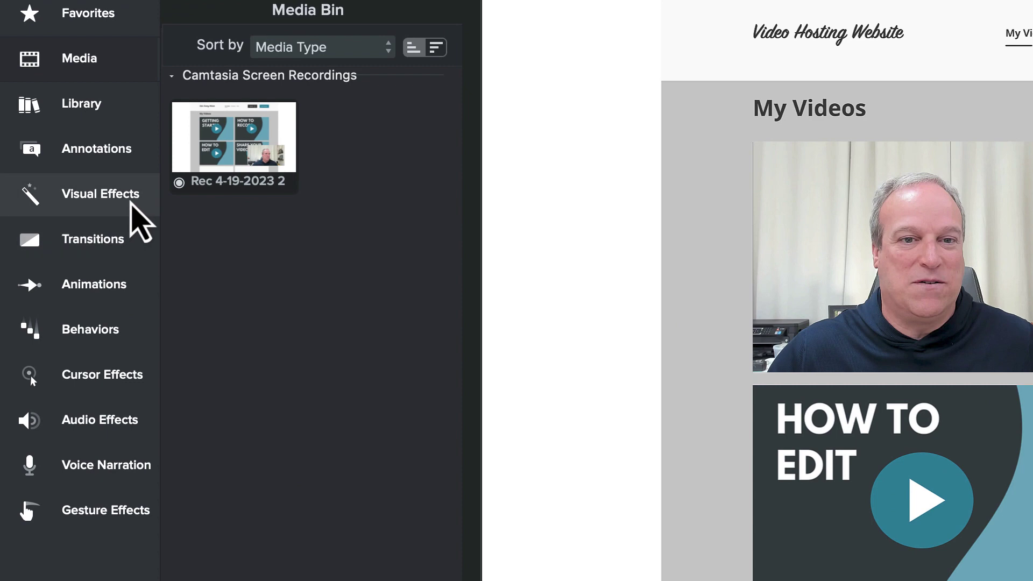
click(131, 203)
drag(229, 366, 266, 474)
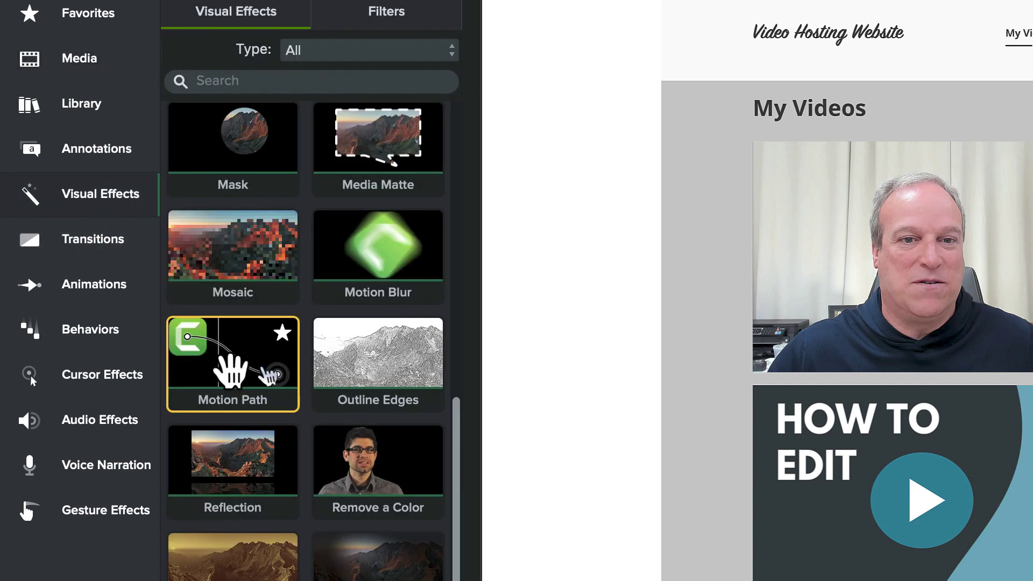
drag(266, 64, 416, 580)
drag(417, 492, 417, 495)
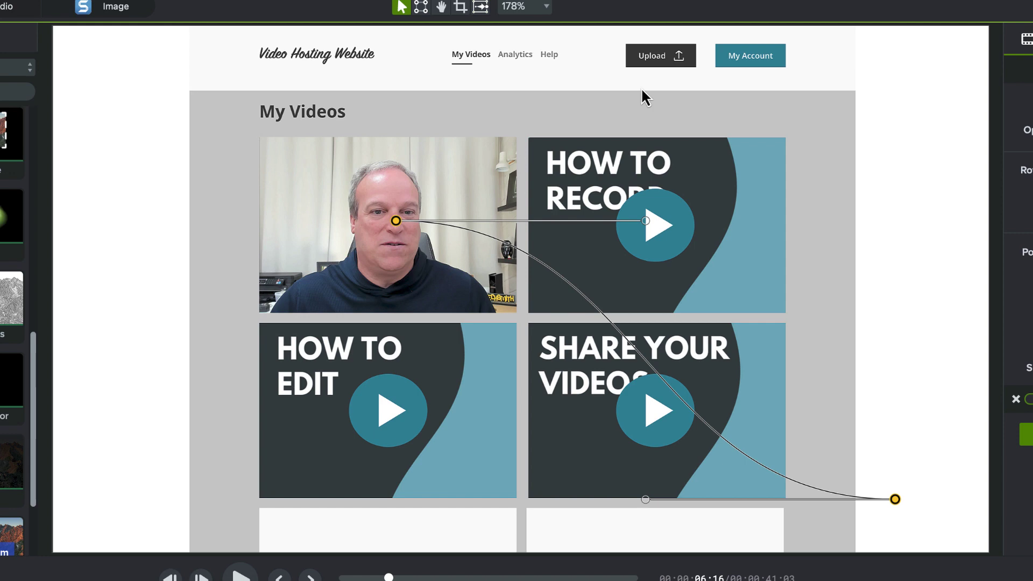
- Move the path's end point beside the Share Your Videos thumbnail and bend the curve near it
key(space)
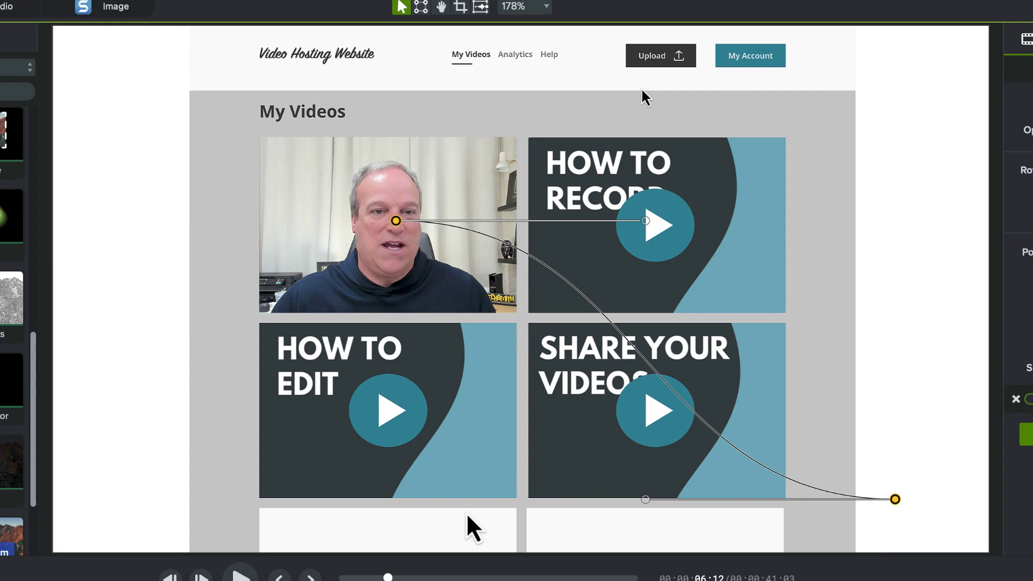
click(895, 505)
drag(896, 507, 810, 444)
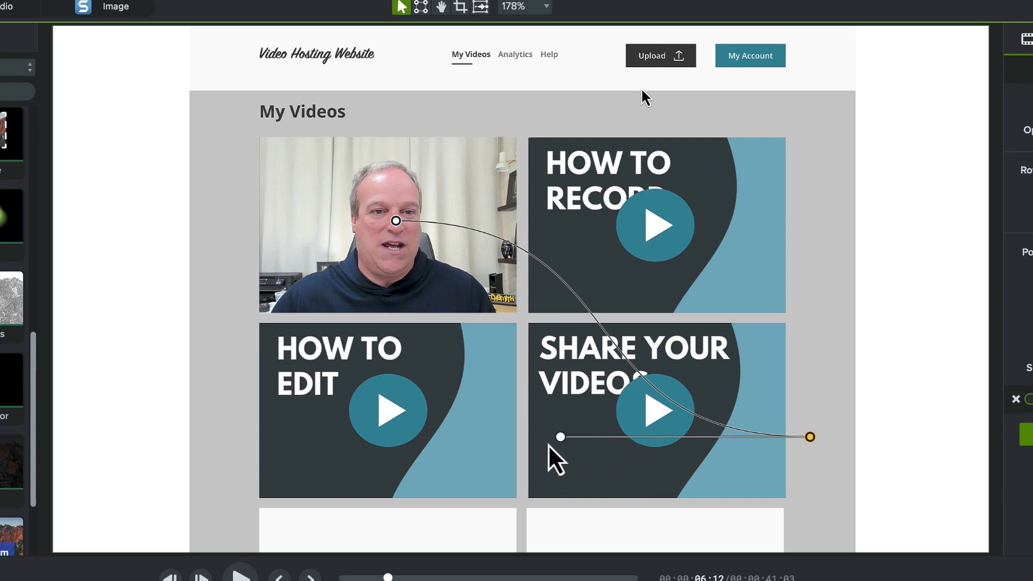
drag(560, 444, 438, 485)
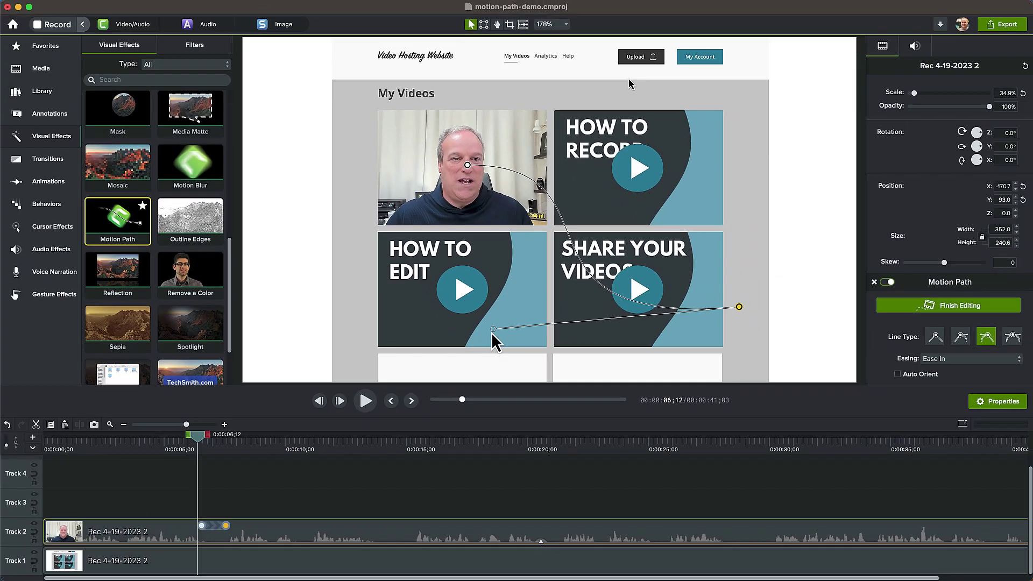
- At 100% canvas zoom, move the webcam's end position off the right edge, then refit
drag(200, 448, 242, 463)
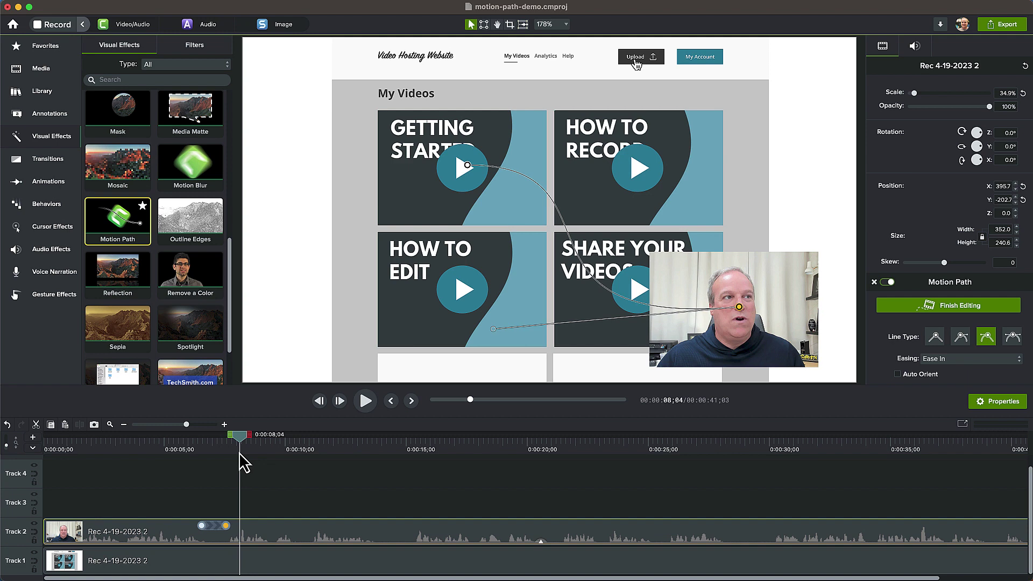
click(559, 24)
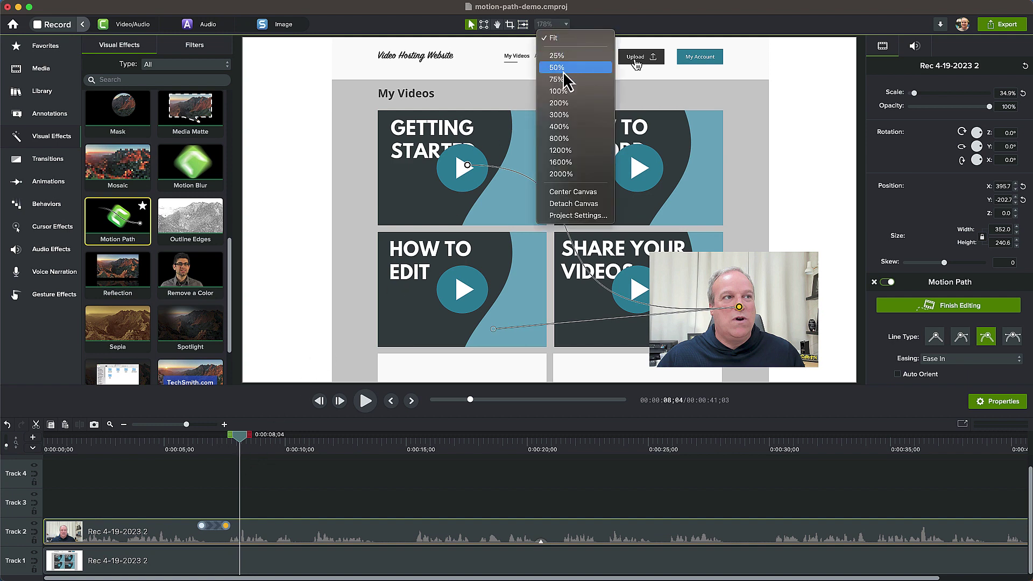
click(560, 90)
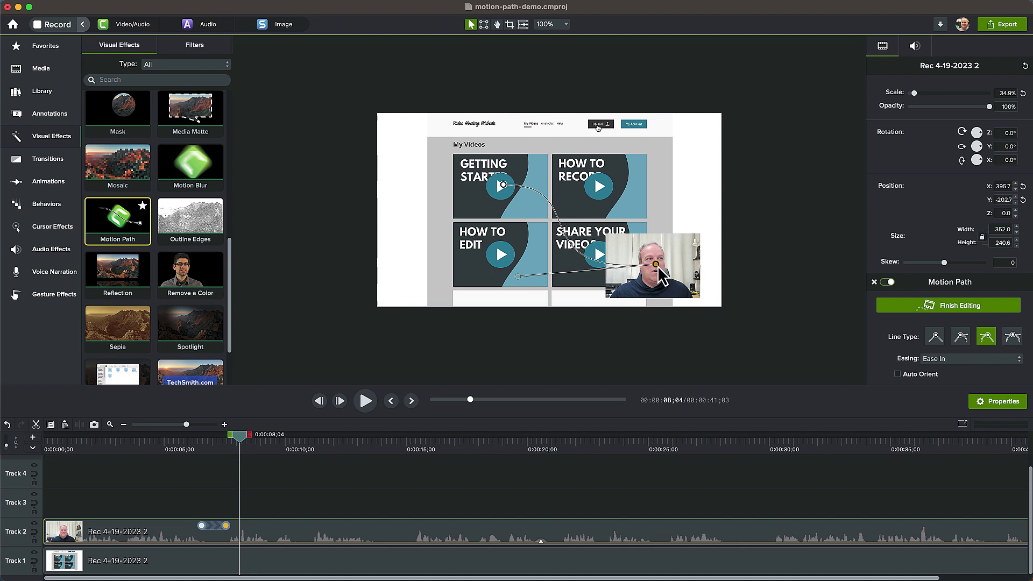
drag(681, 279, 801, 289)
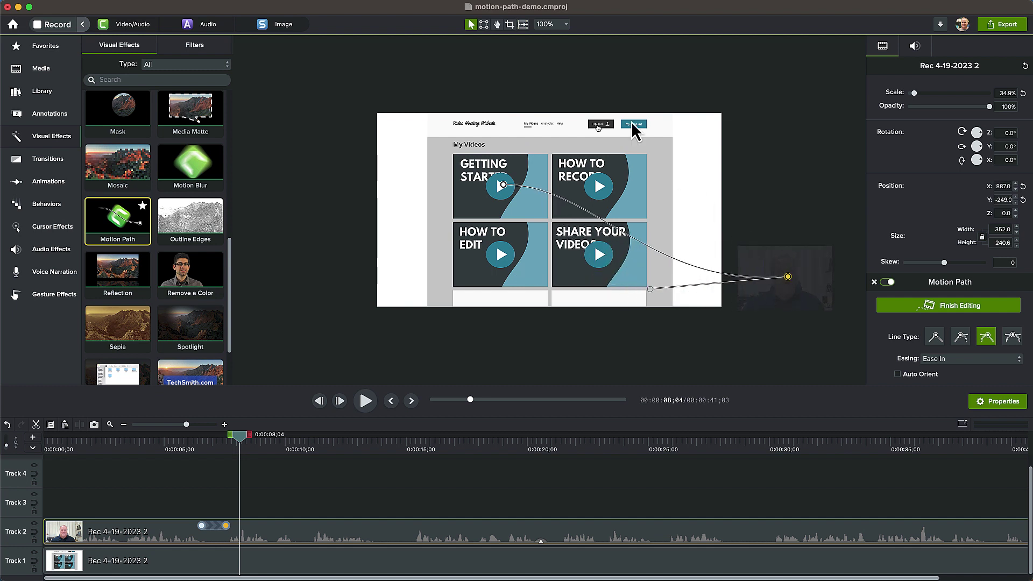
click(563, 25)
click(562, 39)
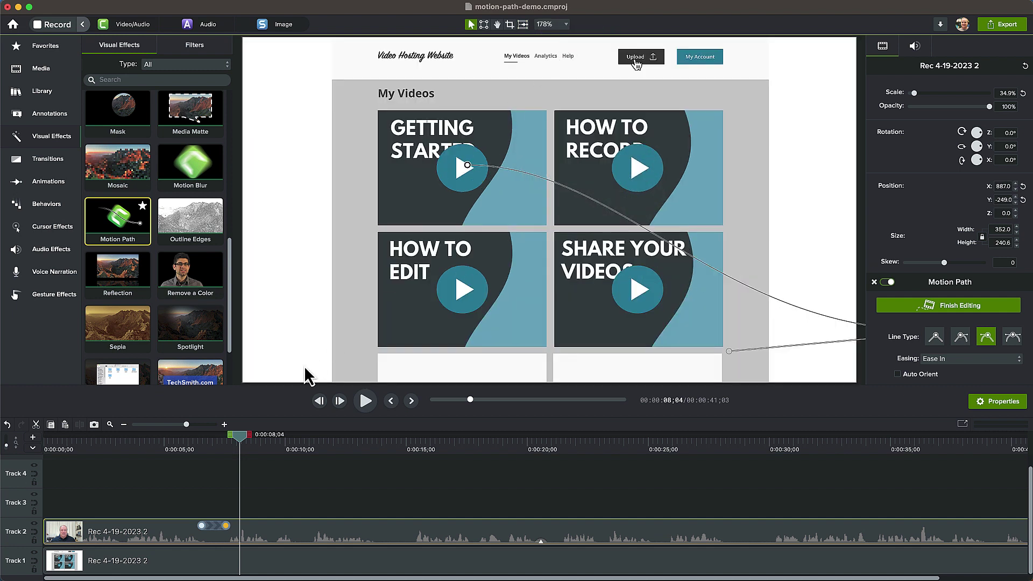
- Rewind to check the webcam path, deselect the keyframe and finish editing the motion path
mouse_move(248, 440)
mouse_down()
mouse_move(201, 451)
mouse_move(235, 449)
mouse_up()
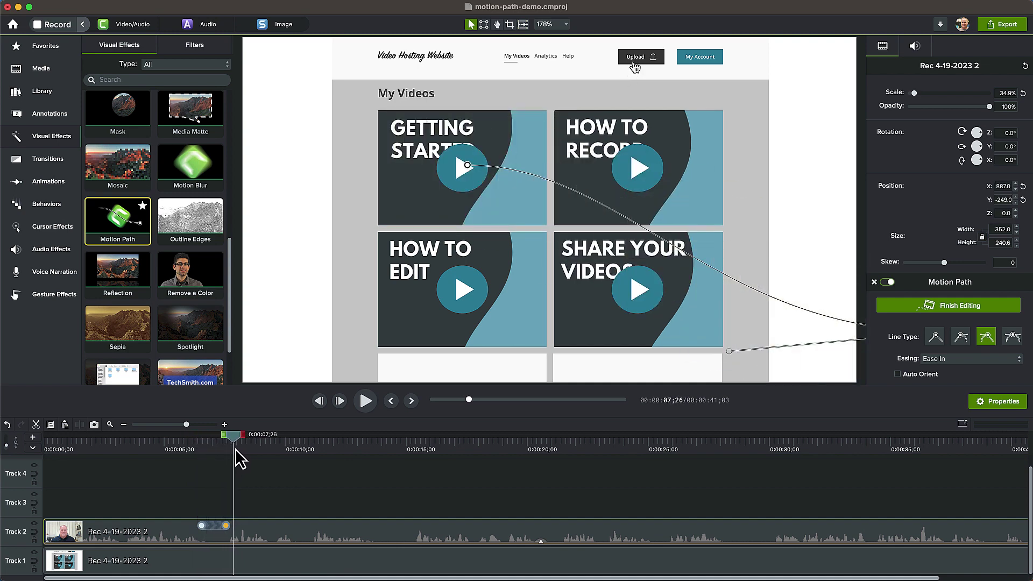
click(249, 506)
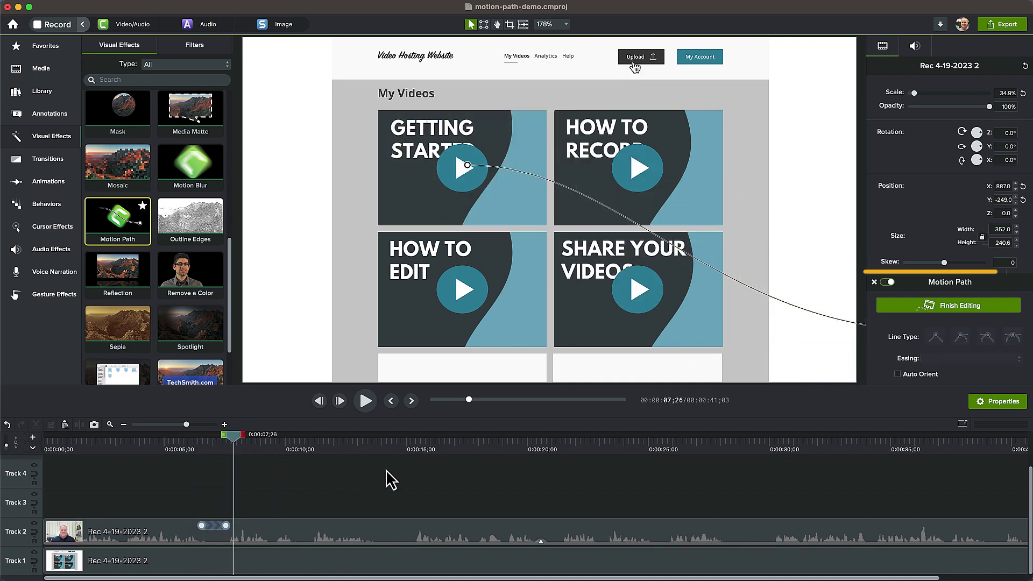
click(912, 311)
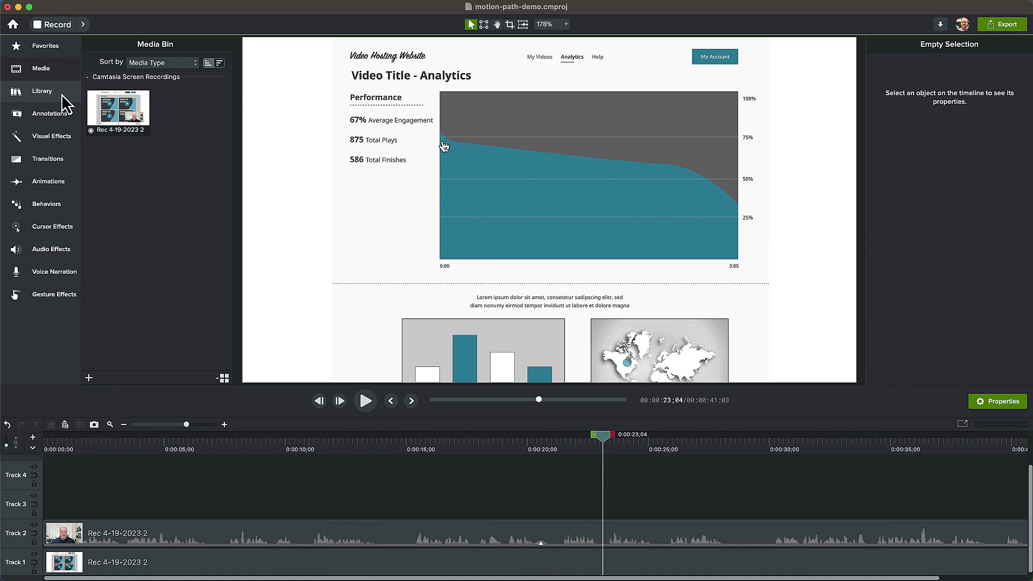
- Place a Library Transparent Circle at the curve's start and extend it to 0:00:30;01
click(61, 94)
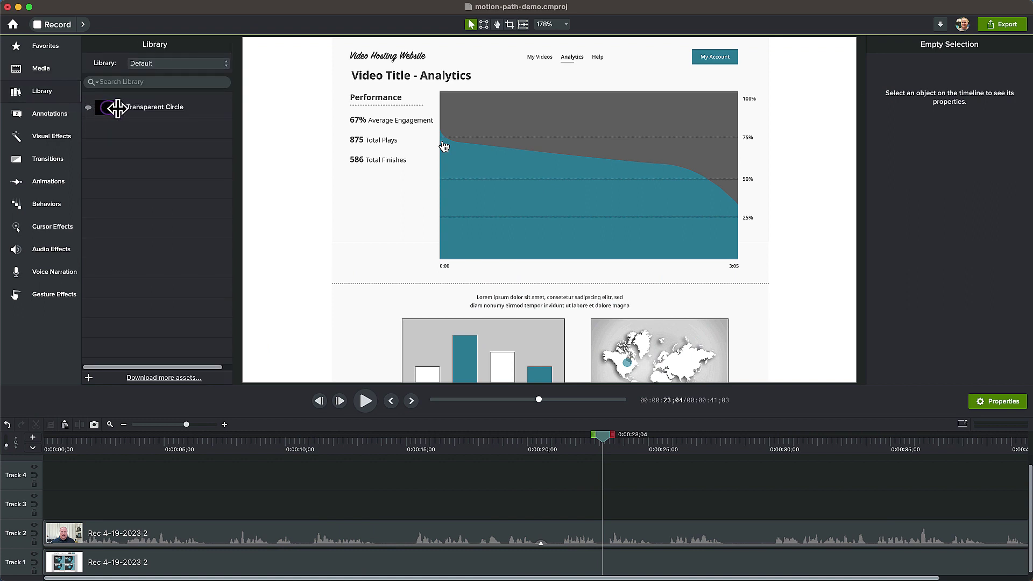
drag(117, 108, 440, 132)
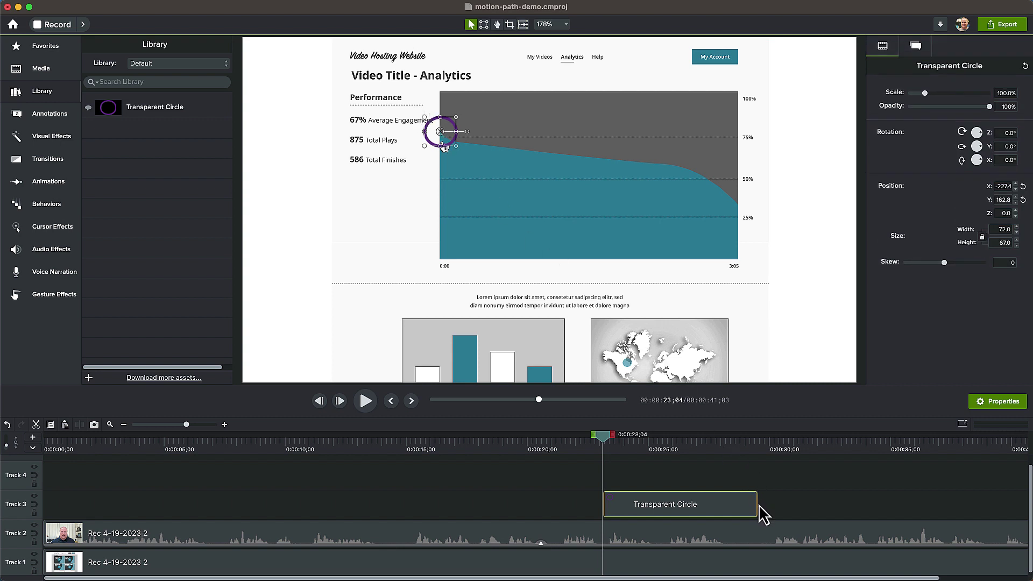
mouse_move(756, 504)
mouse_down()
mouse_move(778, 506)
mouse_move(763, 513)
mouse_up()
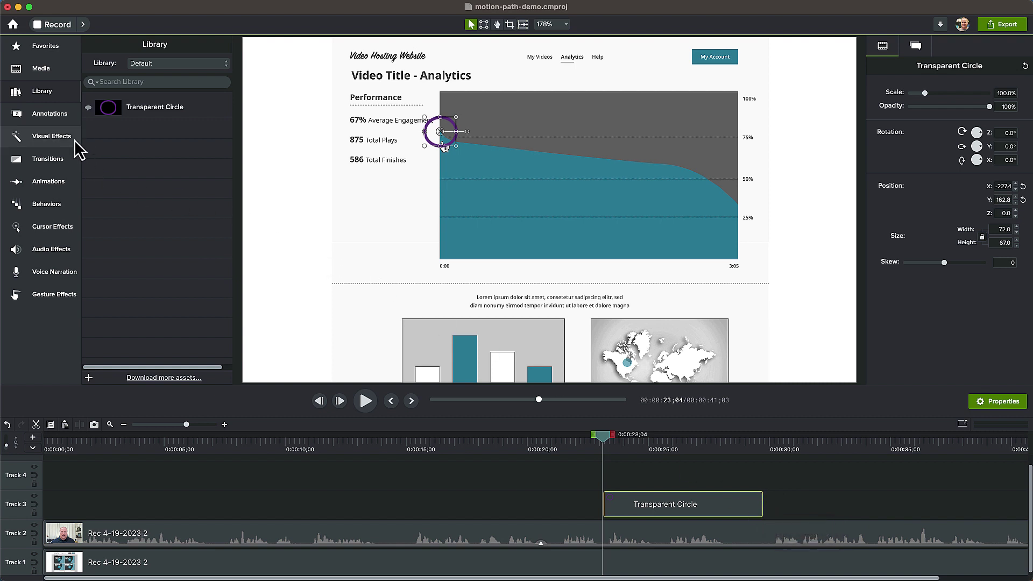
- Apply Motion Path to the Transparent Circle, end it at the curve's 3:05 point, and preview
click(13, 141)
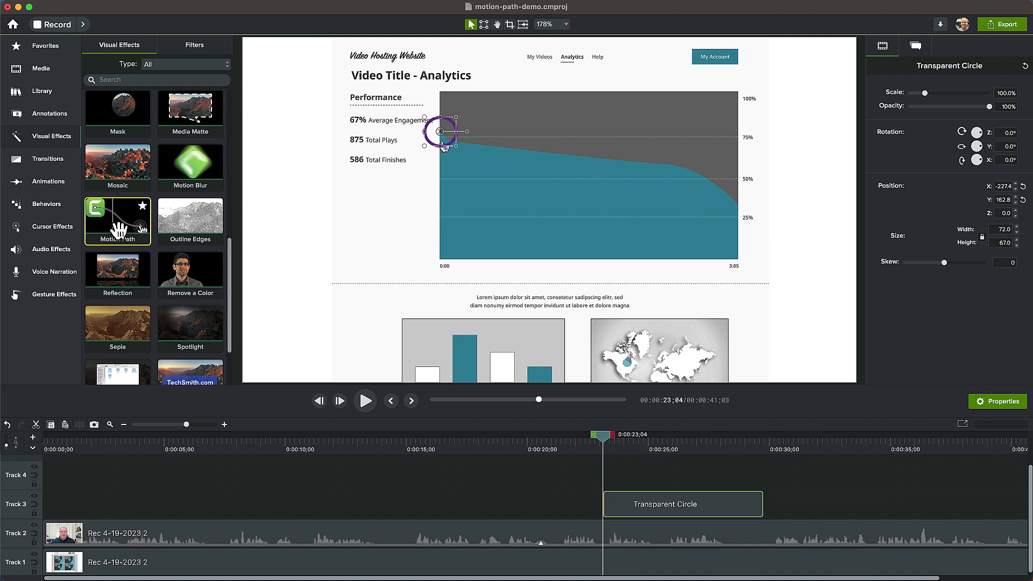
drag(118, 229, 622, 507)
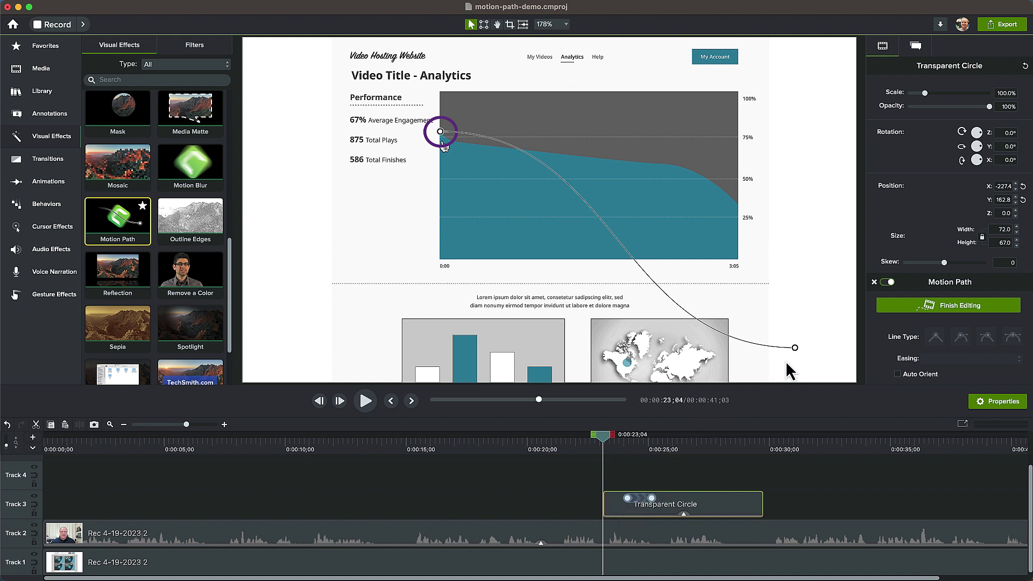
drag(795, 350, 737, 207)
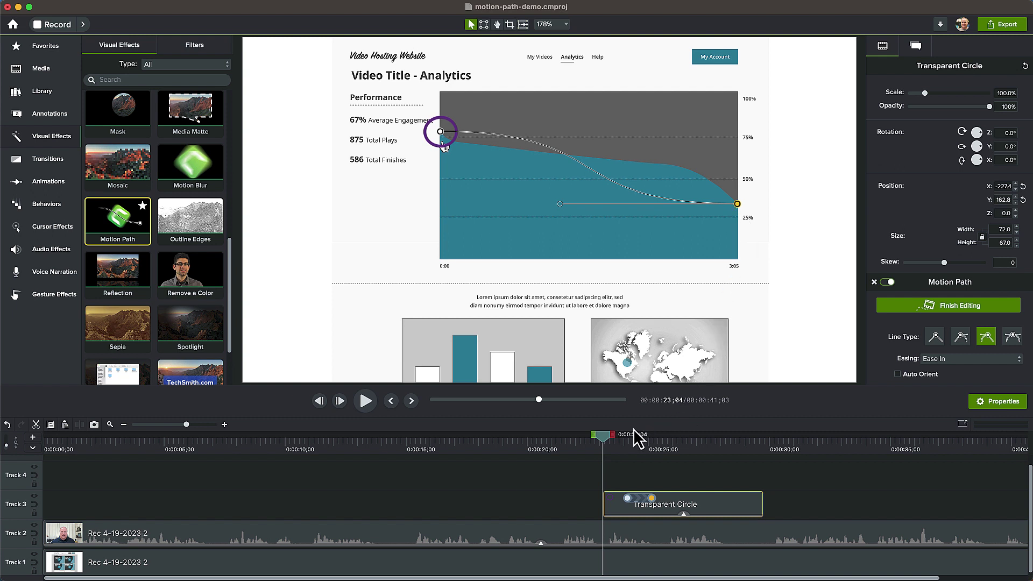
mouse_move(605, 440)
mouse_down()
mouse_move(658, 450)
mouse_move(616, 452)
mouse_up()
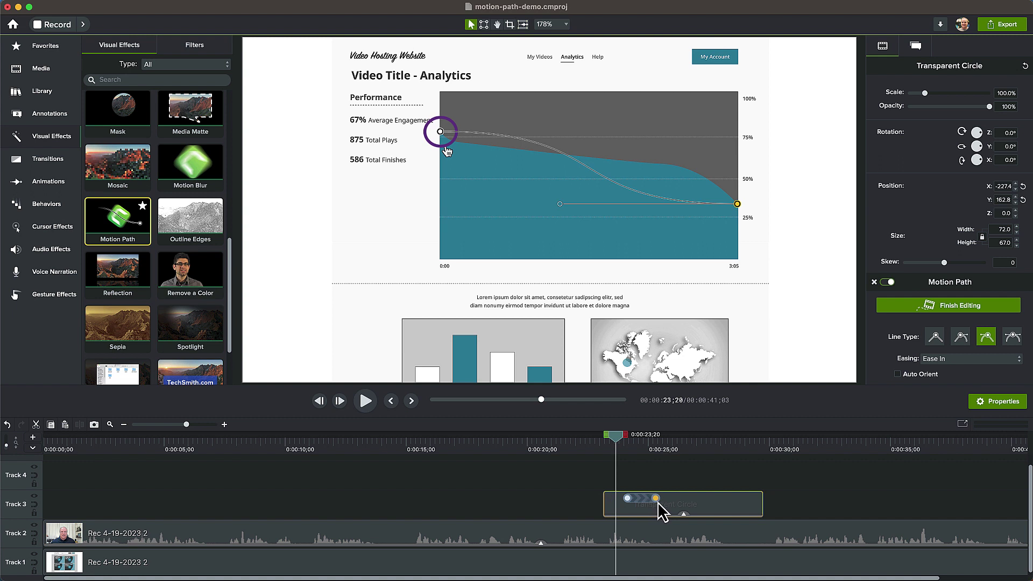
- Push the circle's end keyframe slightly later and bend its path along the engagement curve
drag(748, 508, 754, 509)
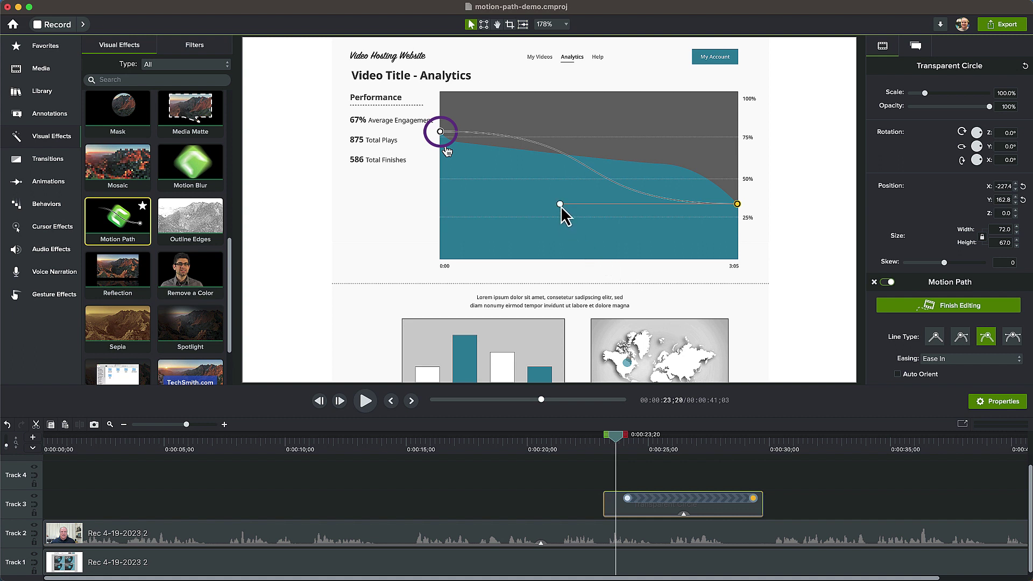
drag(560, 205, 722, 174)
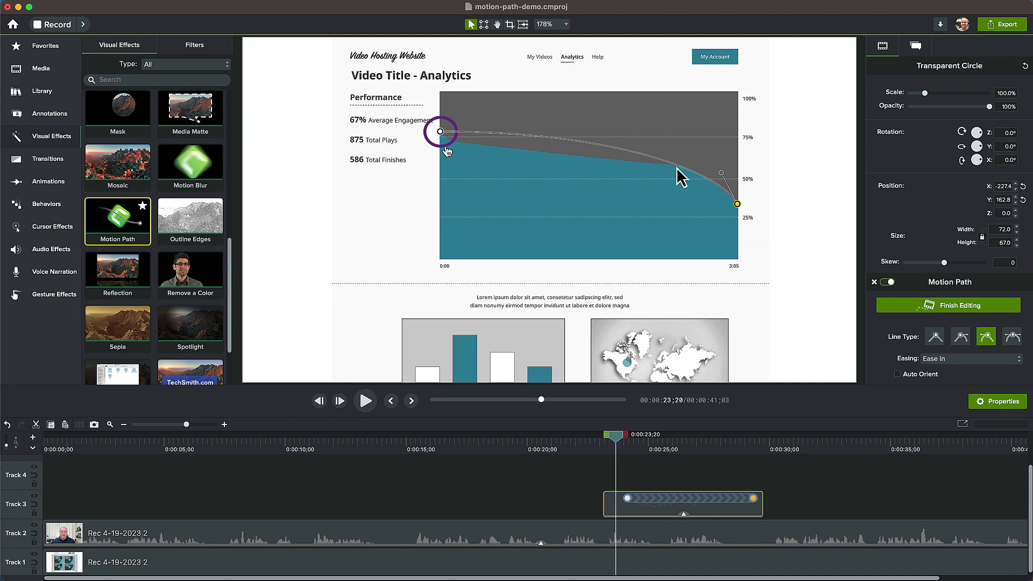
- Add six points along the circle's motion path and drag one down onto the curve
right_click(676, 167)
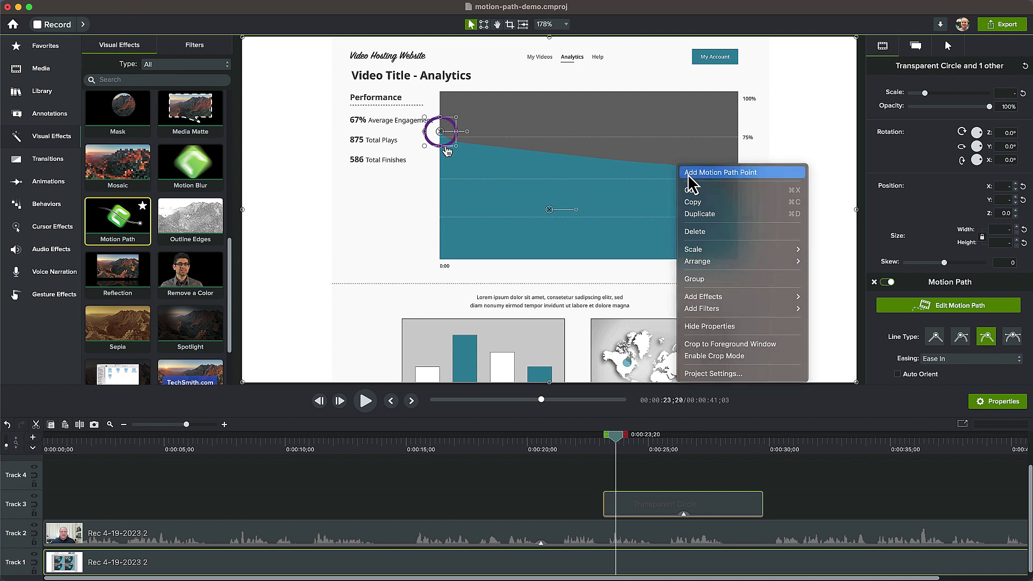
click(689, 174)
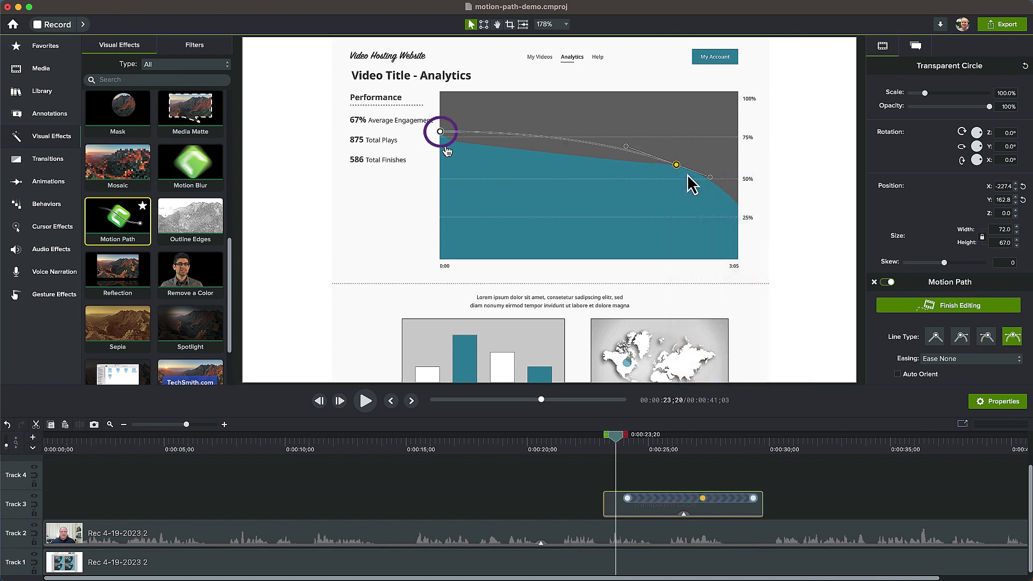
right_click(625, 153)
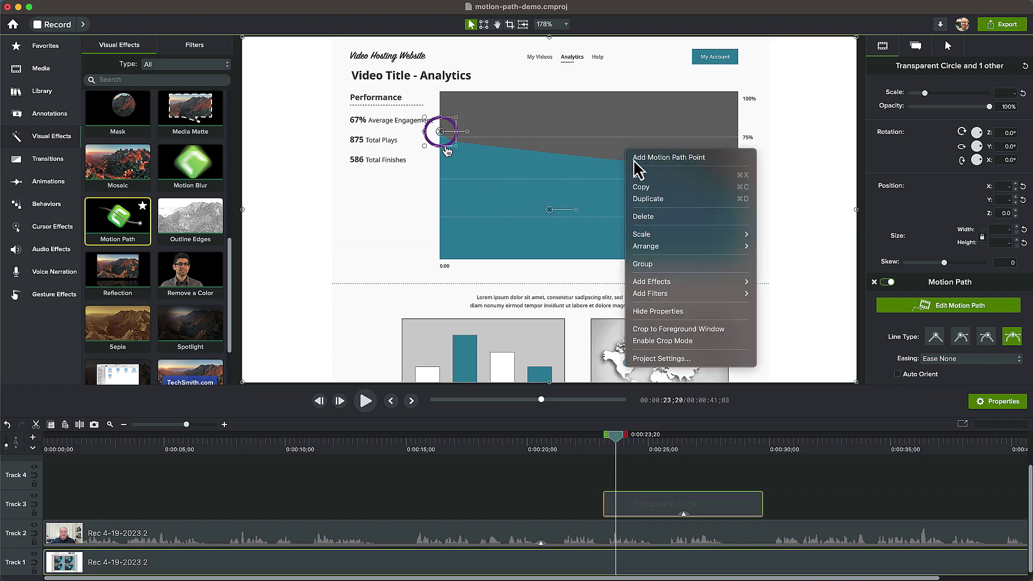
click(635, 156)
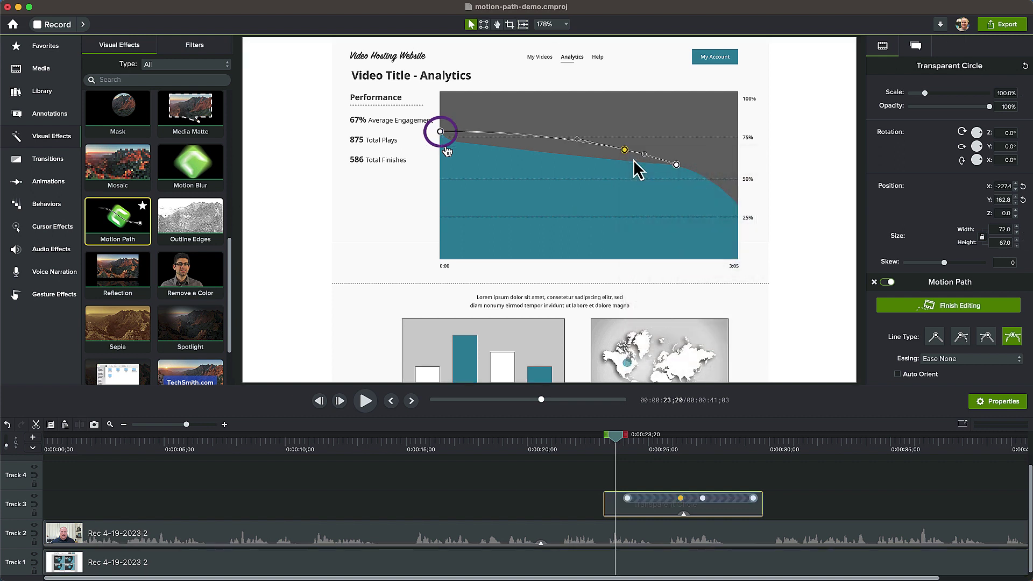
right_click(574, 150)
click(582, 151)
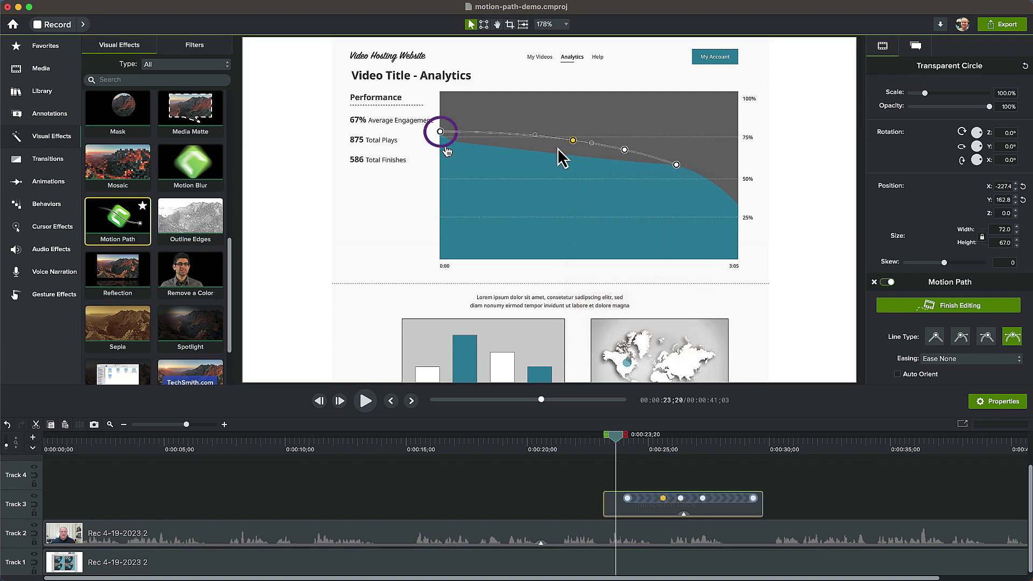
right_click(529, 145)
click(535, 148)
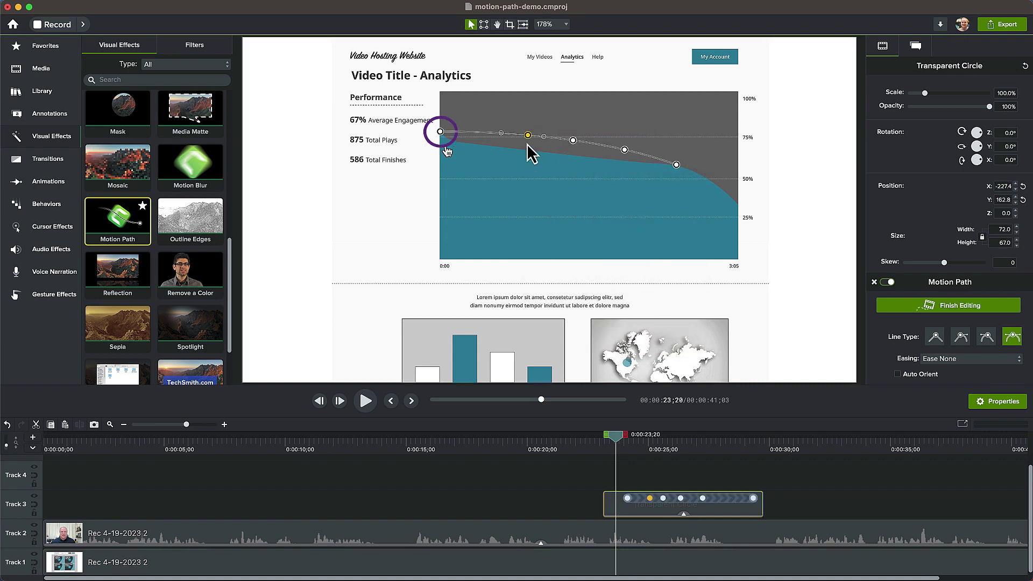
right_click(474, 134)
click(480, 140)
right_click(454, 136)
click(459, 141)
drag(456, 139, 645, 165)
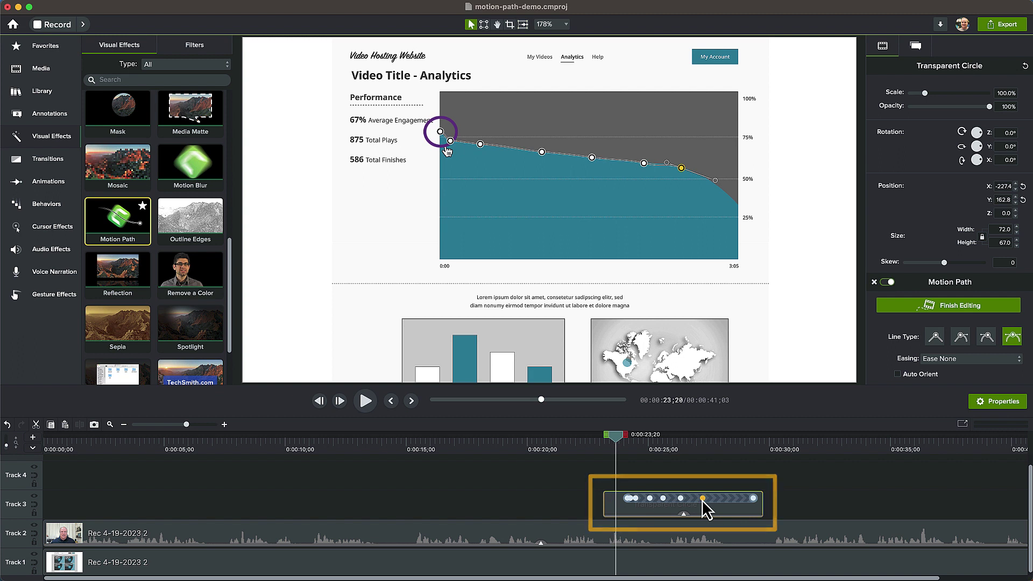
- Nudge a path point later, finish editing, and scrub to preview the circle reaching 3:05
drag(702, 500, 706, 499)
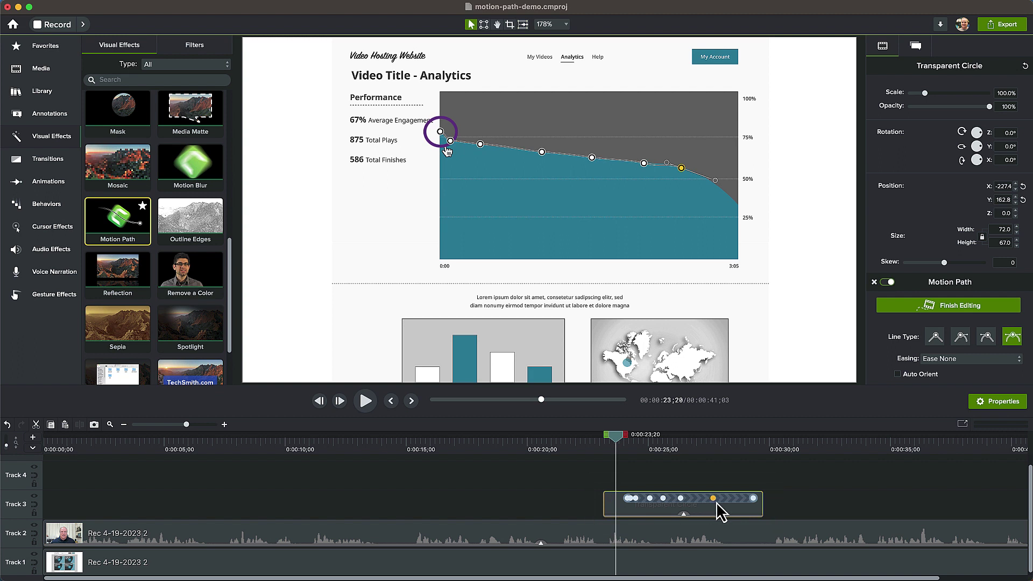
key(super+a)
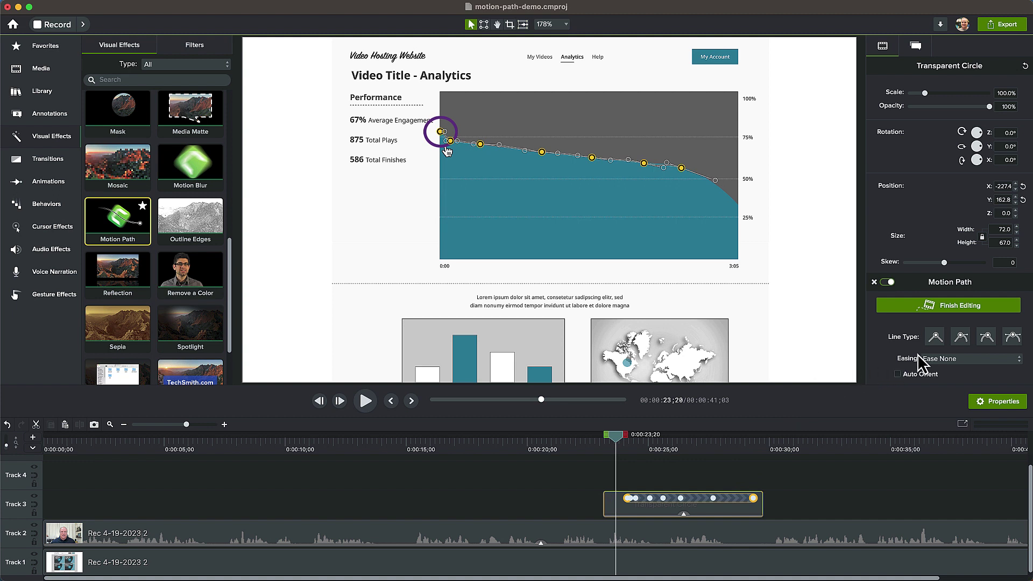
click(923, 311)
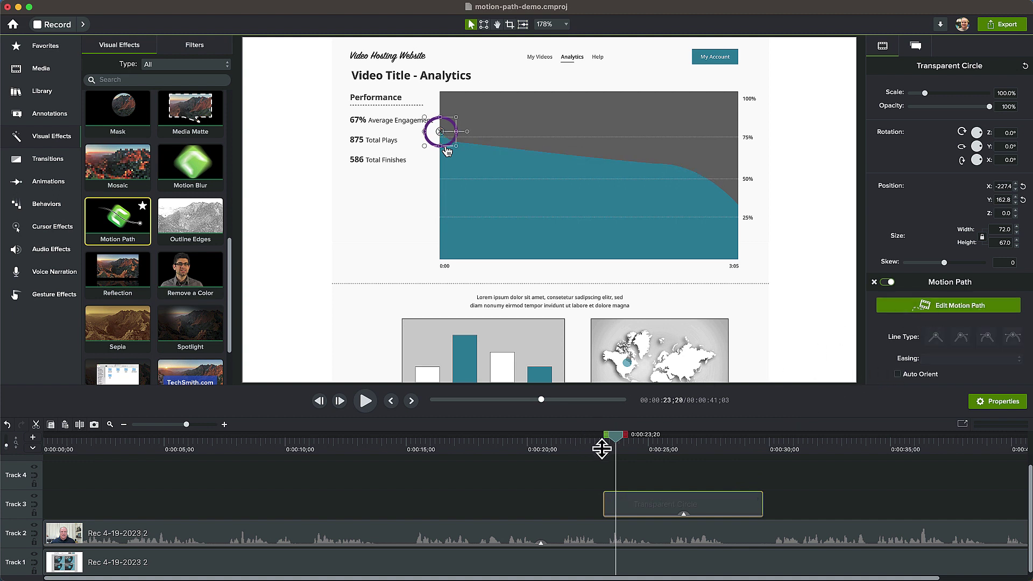
drag(614, 439, 760, 467)
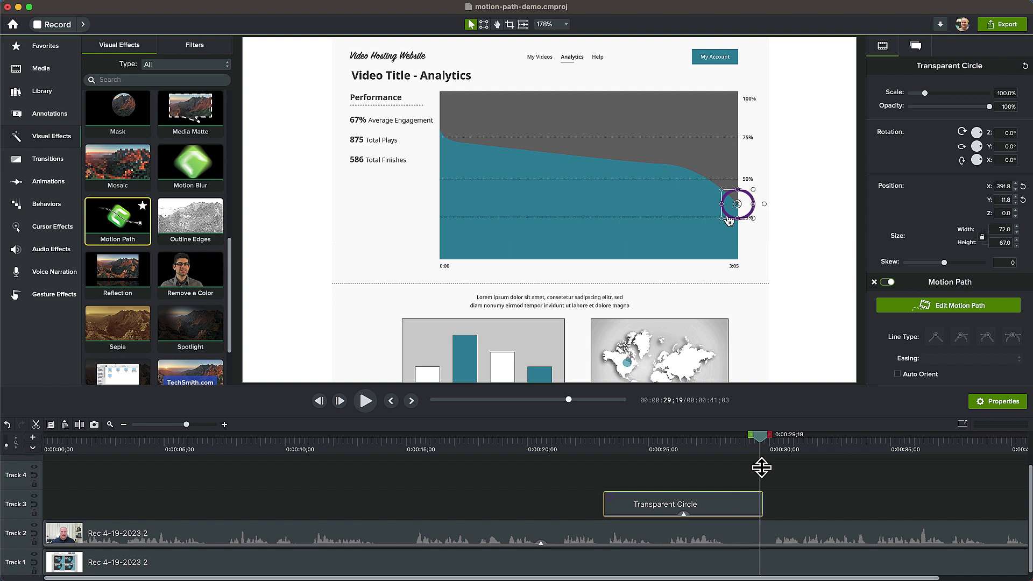